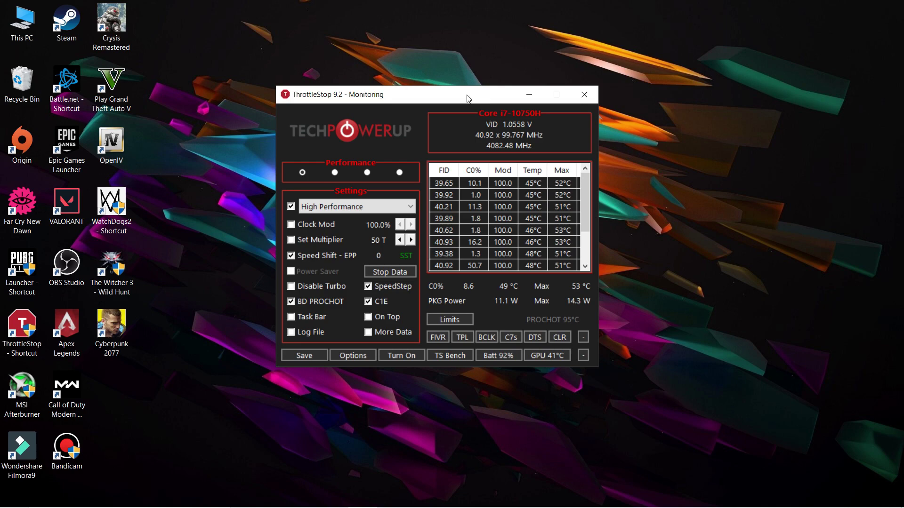
- Try clock modulation and the fixed multiplier, leave both off, and set Speed Shift EPP to 0
{"action": "left_click_drag", "start_coordinate": [467, 98], "coordinate": [458, 110]}
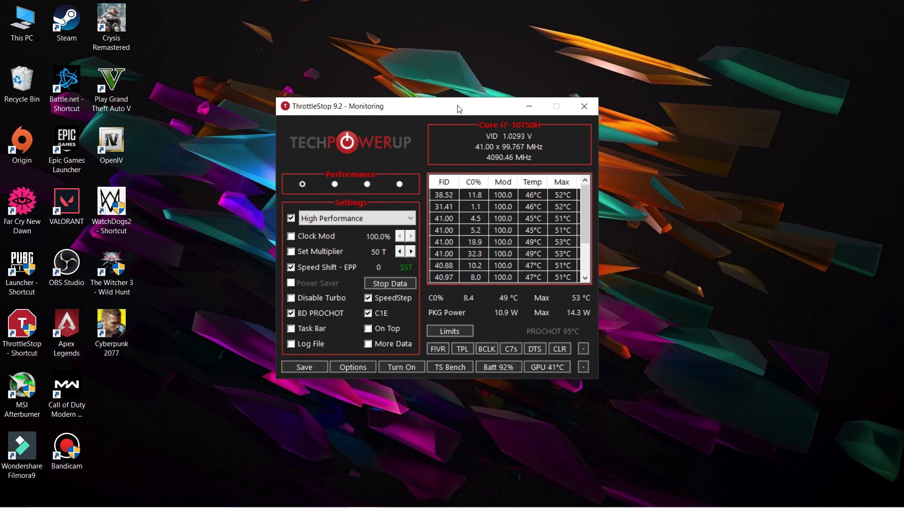
{"action": "left_click_drag", "start_coordinate": [452, 107], "coordinate": [454, 111]}
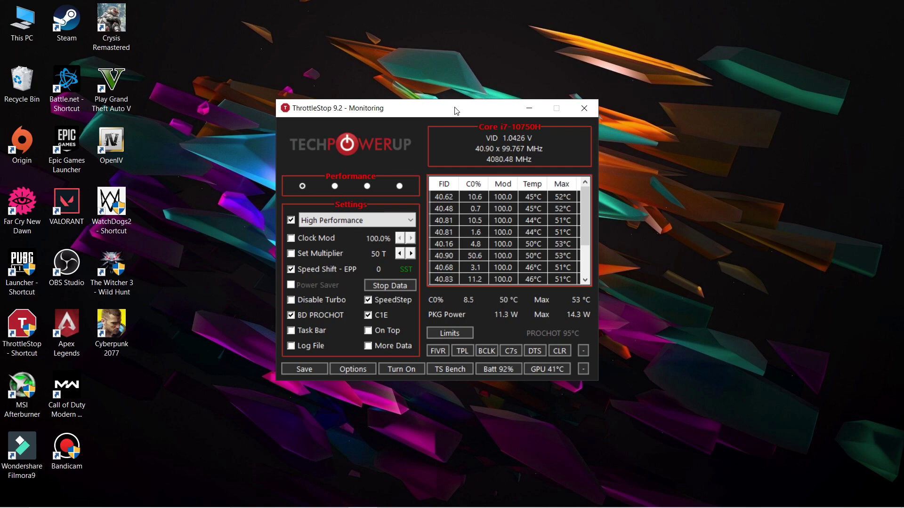
{"action": "left_click_drag", "start_coordinate": [458, 105], "coordinate": [437, 102]}
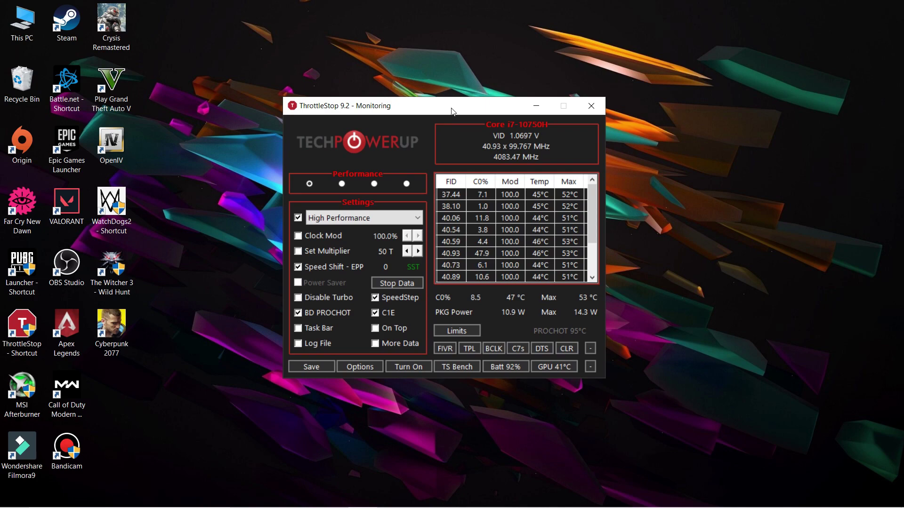
{"action": "left_click_drag", "start_coordinate": [440, 113], "coordinate": [447, 114]}
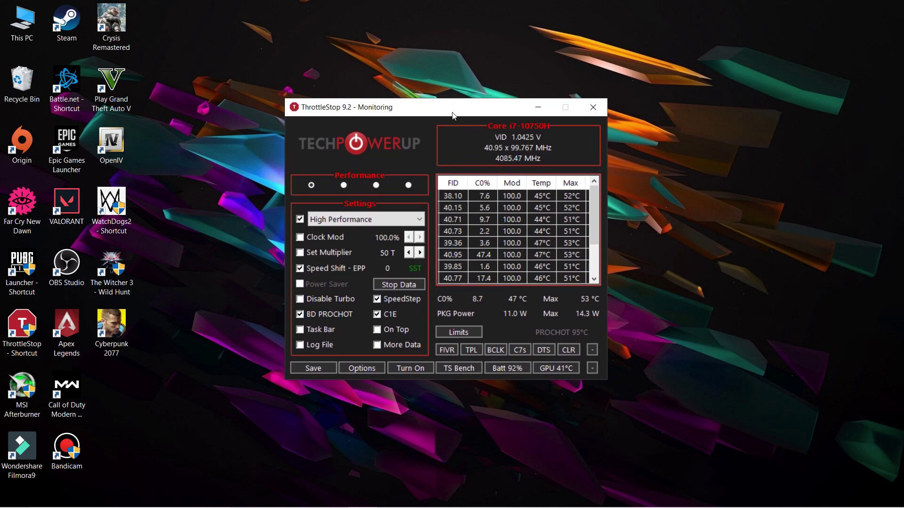
{"action": "left_click_drag", "start_coordinate": [455, 116], "coordinate": [456, 113]}
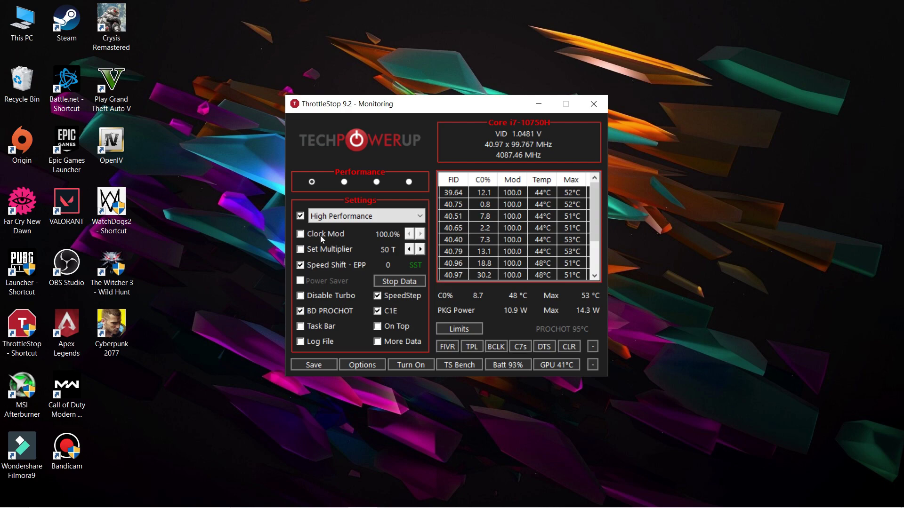
{"action": "left_click", "coordinate": [300, 235]}
{"action": "left_click", "coordinate": [300, 250]}
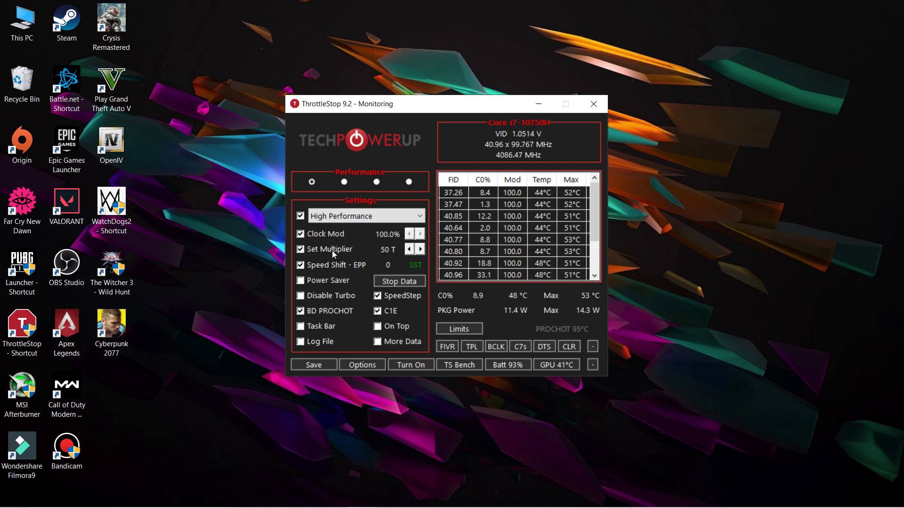
{"action": "left_click", "coordinate": [300, 248]}
{"action": "left_click", "coordinate": [301, 235]}
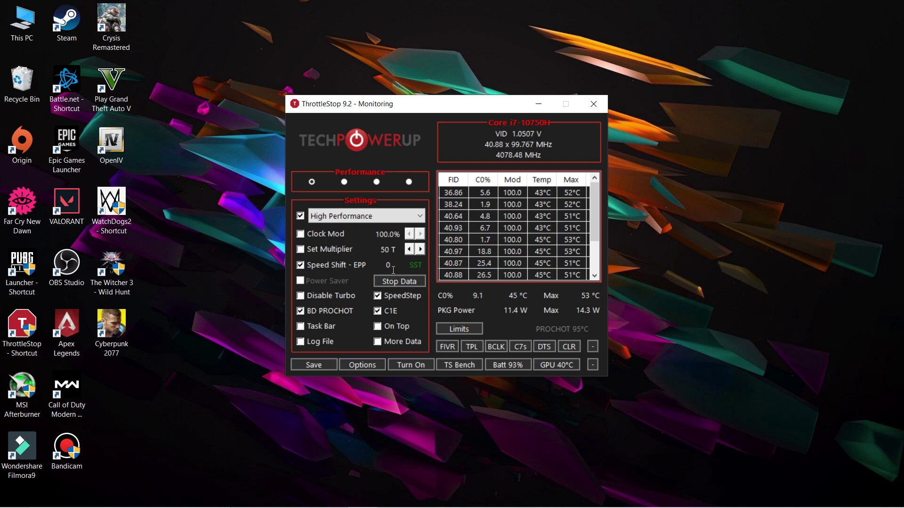
{"action": "left_click_drag", "start_coordinate": [393, 269], "coordinate": [384, 269]}
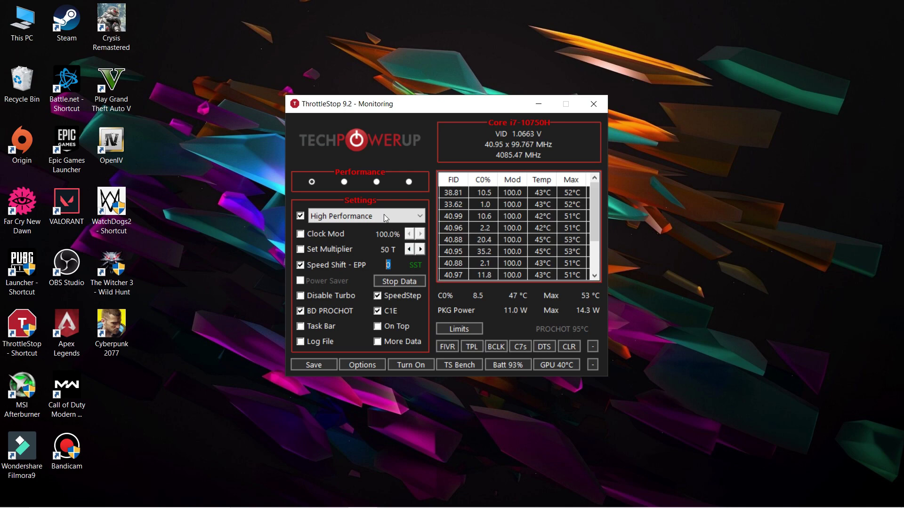
- Review the ThrottleStop program options and accept them unchanged
{"action": "left_click_drag", "start_coordinate": [433, 111], "coordinate": [436, 112]}
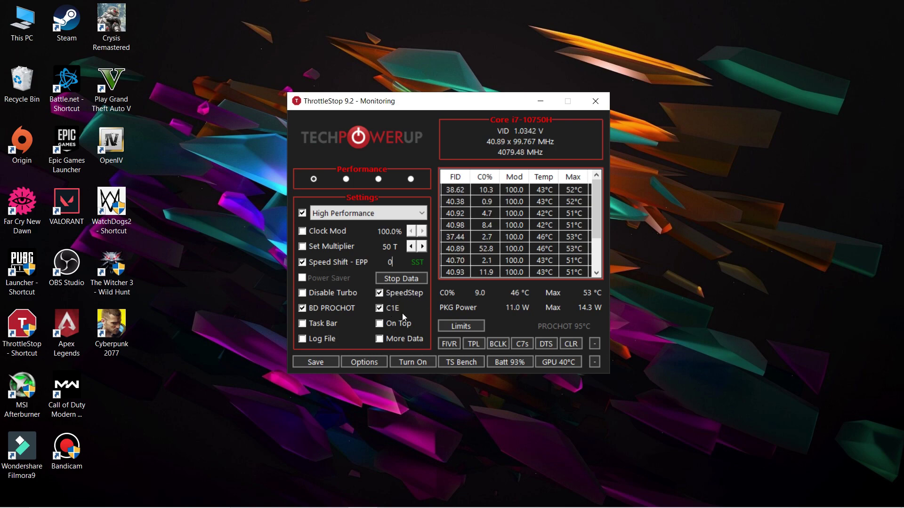
{"action": "left_click_drag", "start_coordinate": [459, 109], "coordinate": [465, 106]}
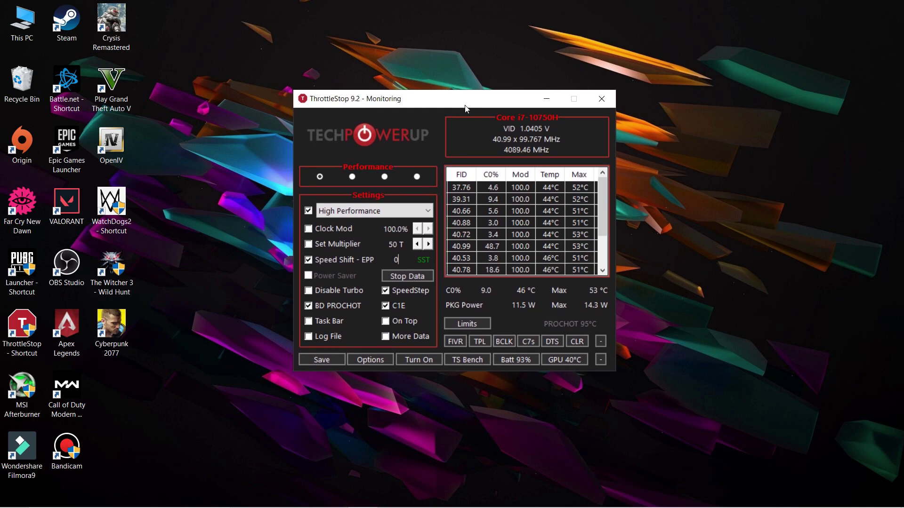
{"action": "left_click", "coordinate": [367, 360]}
{"action": "mouse_move", "coordinate": [440, 57]}
{"action": "left_mouse_down"}
{"action": "mouse_move", "coordinate": [453, 58]}
{"action": "mouse_move", "coordinate": [434, 64]}
{"action": "left_mouse_up"}
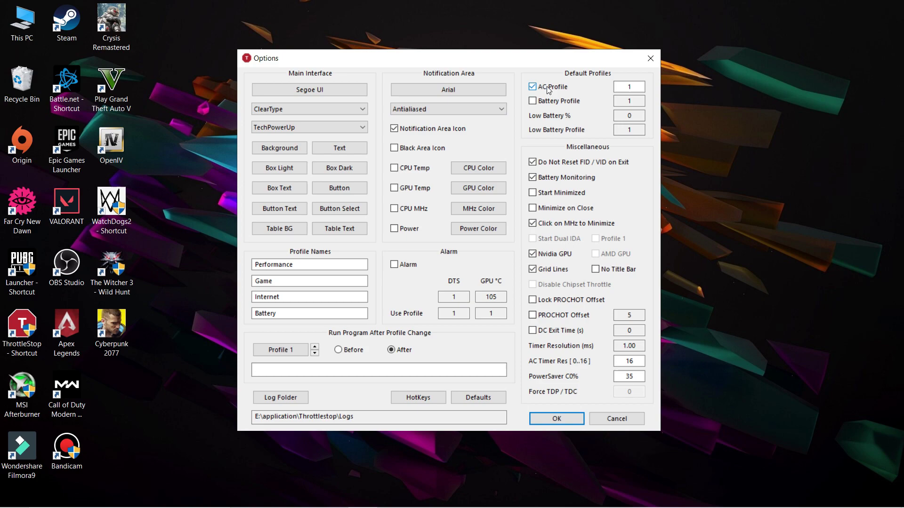
{"action": "left_click_drag", "start_coordinate": [547, 86], "coordinate": [559, 84]}
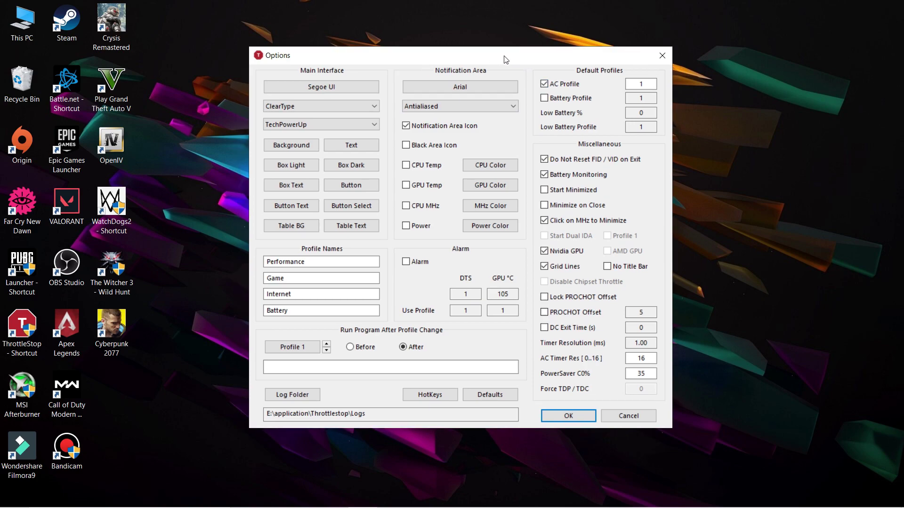
{"action": "left_click", "coordinate": [556, 418]}
- Confirm Turbo Power Limits with both turbo power maxes at 200 and return to the monitoring window
{"action": "left_click_drag", "start_coordinate": [469, 102], "coordinate": [470, 101]}
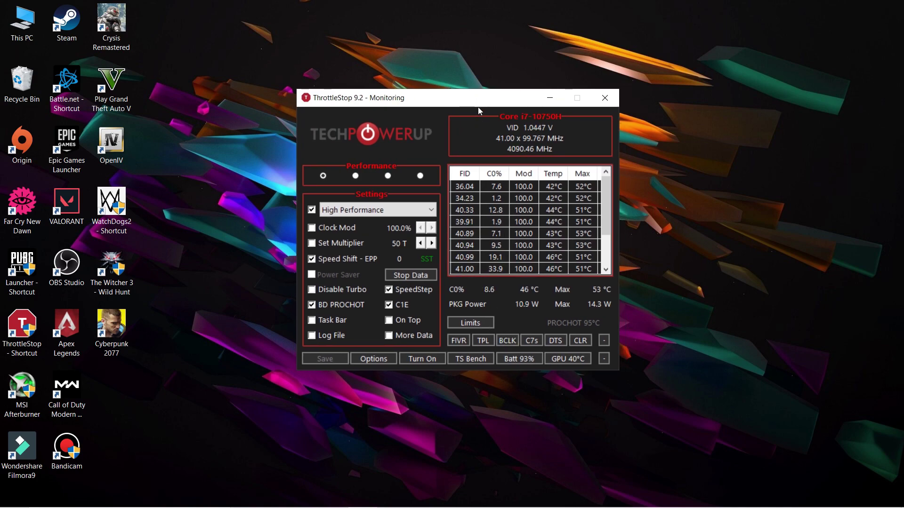
{"action": "left_click_drag", "start_coordinate": [478, 107], "coordinate": [469, 89]}
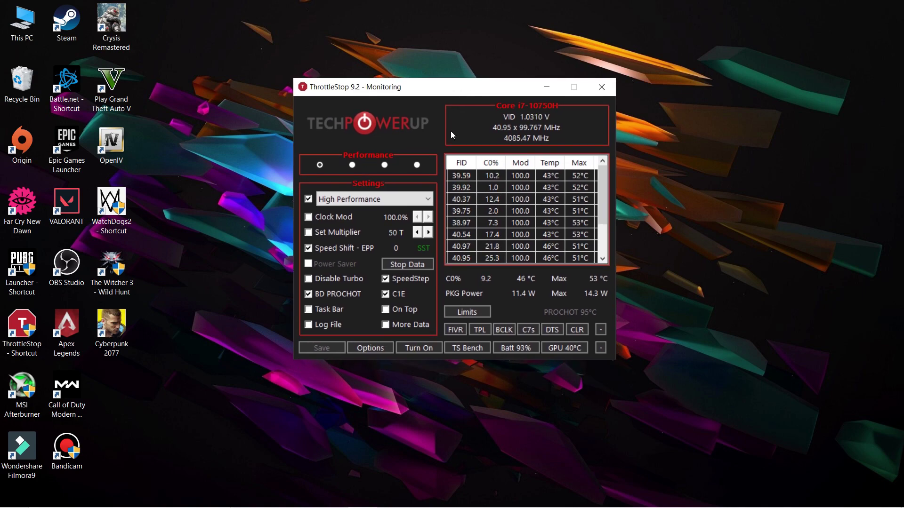
{"action": "left_click", "coordinate": [479, 332]}
{"action": "left_click_drag", "start_coordinate": [476, 72], "coordinate": [473, 81]}
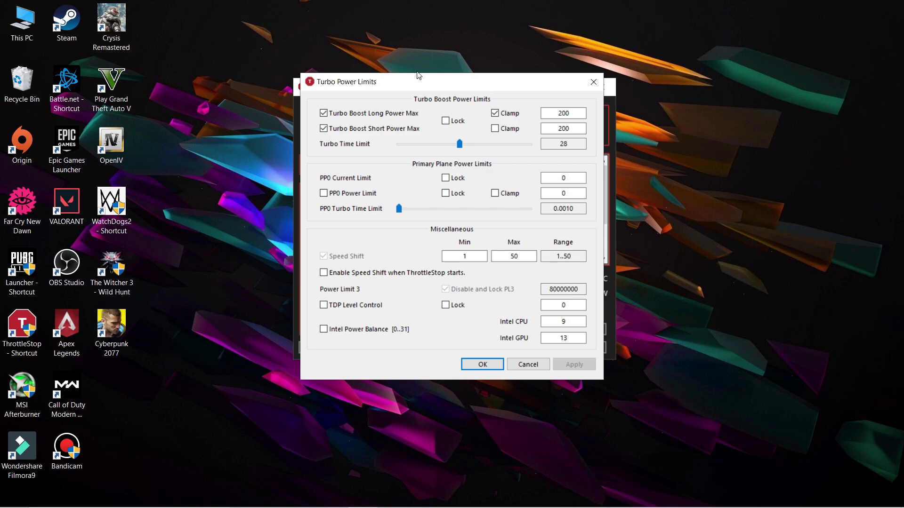
{"action": "left_click_drag", "start_coordinate": [395, 85], "coordinate": [439, 89]}
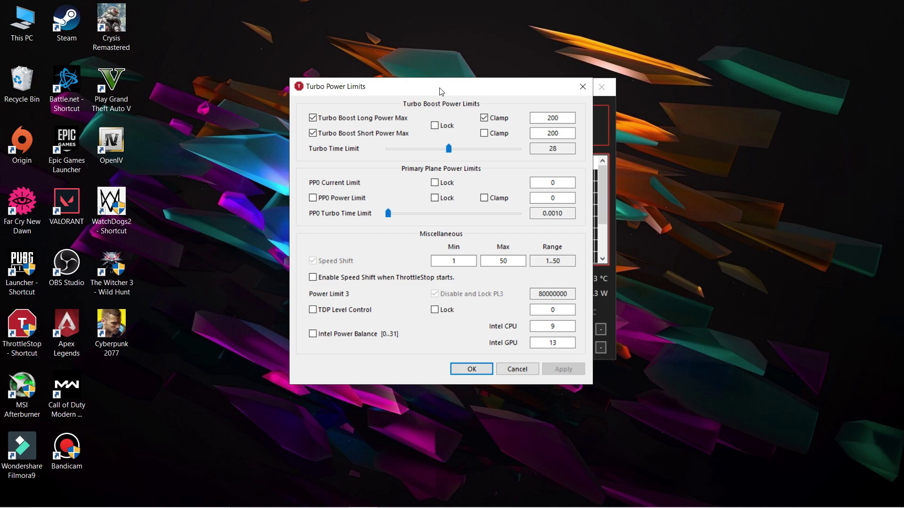
{"action": "left_click_drag", "start_coordinate": [445, 90], "coordinate": [442, 91]}
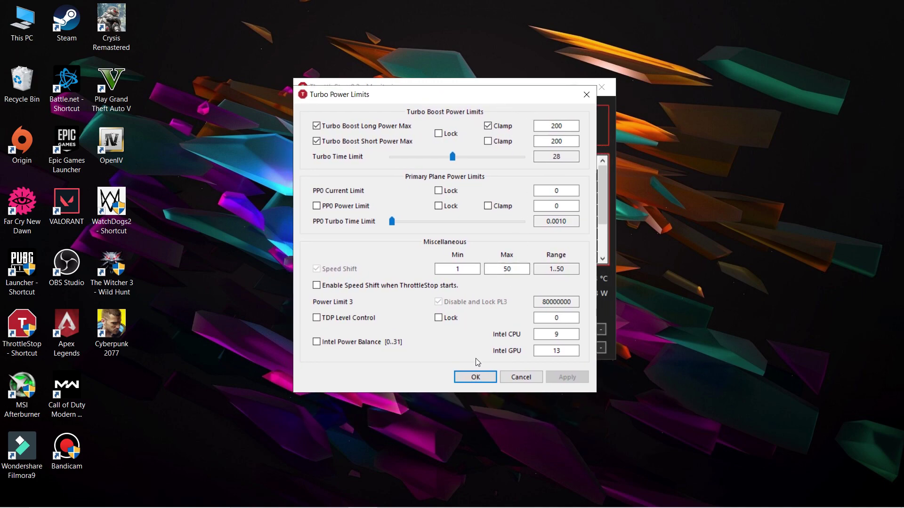
{"action": "left_click", "coordinate": [476, 377]}
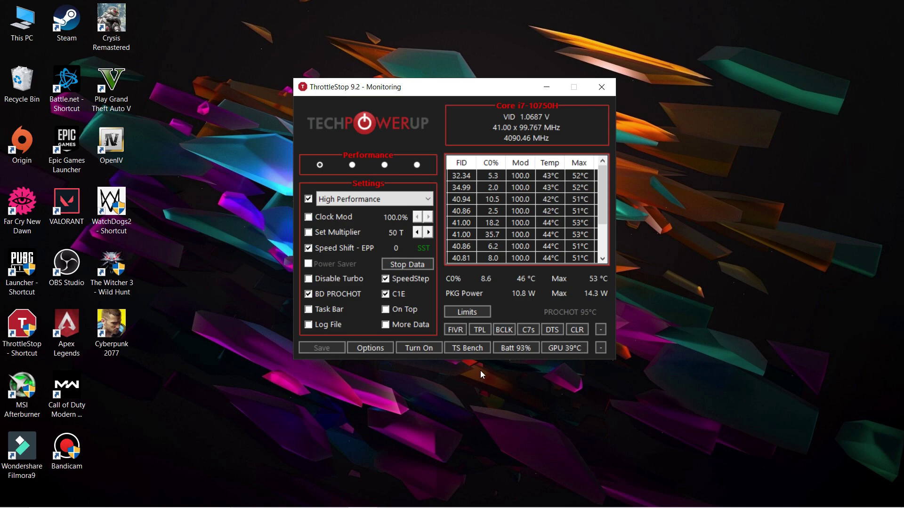
{"action": "left_click_drag", "start_coordinate": [472, 95], "coordinate": [480, 94]}
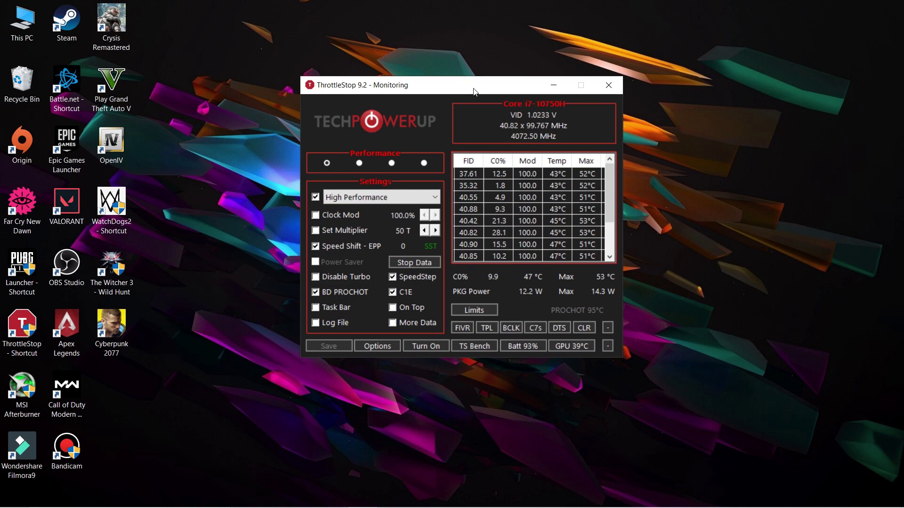
{"action": "left_click", "coordinate": [460, 332]}
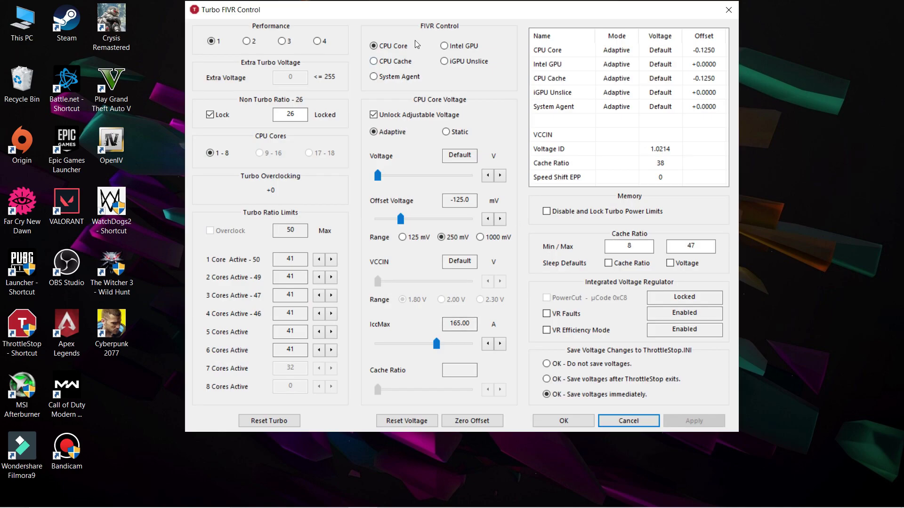
{"action": "left_click_drag", "start_coordinate": [456, 12], "coordinate": [464, 32]}
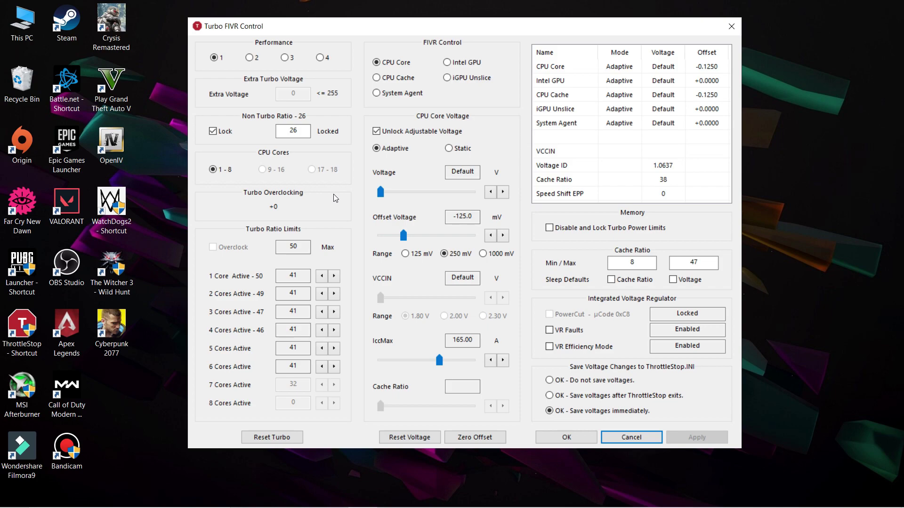
{"action": "left_click_drag", "start_coordinate": [442, 33], "coordinate": [438, 33]}
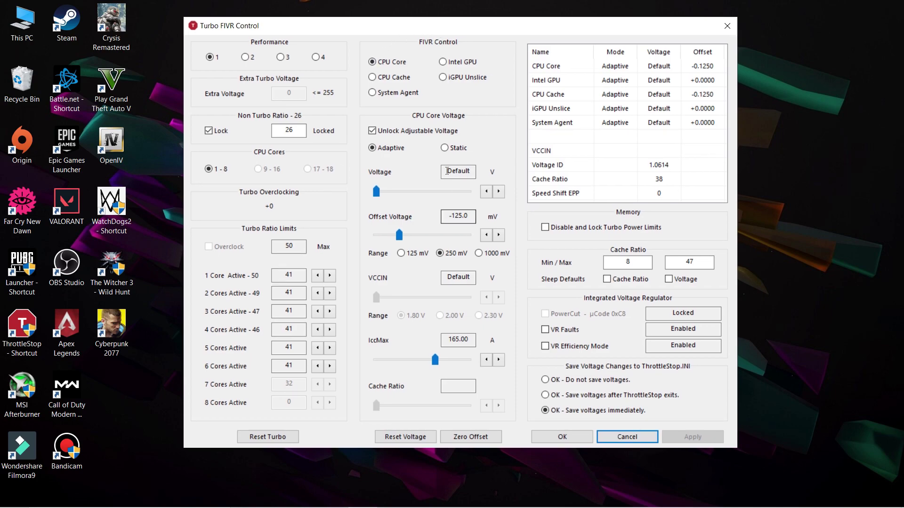
{"action": "left_click", "coordinate": [245, 57]}
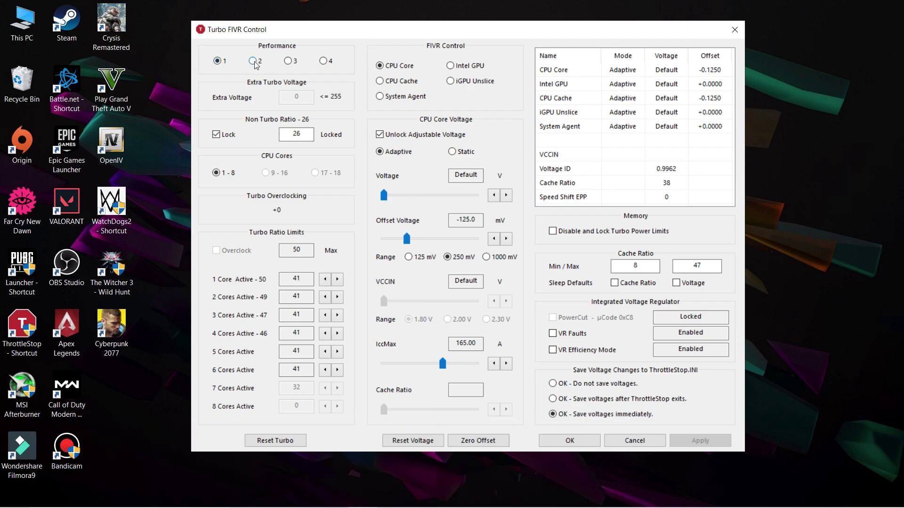
{"action": "left_click", "coordinate": [214, 64]}
{"action": "left_click", "coordinate": [305, 280]}
- Raise the 1–6 core turbo ratios to 50, glance at the Game profile, then return to Performance
{"action": "left_click_drag", "start_coordinate": [475, 34], "coordinate": [475, 33]}
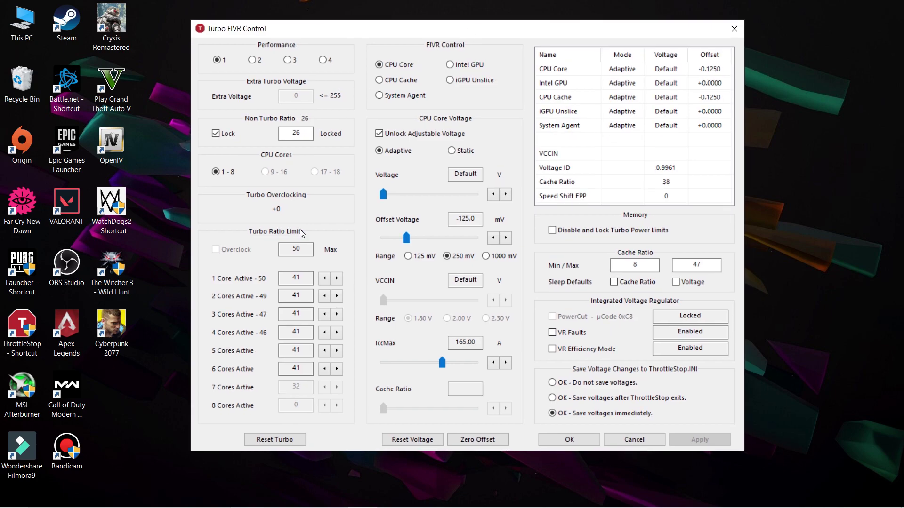
{"action": "left_click", "coordinate": [337, 369]}
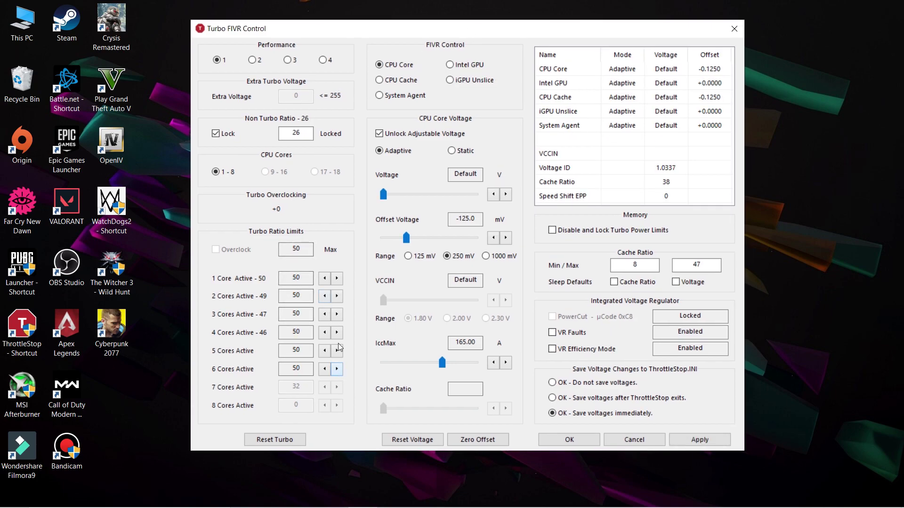
{"action": "left_click", "coordinate": [253, 60]}
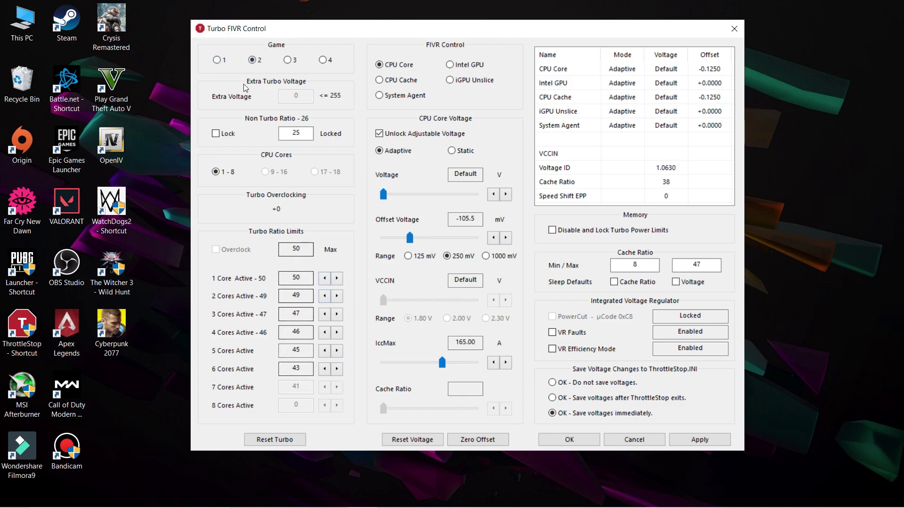
{"action": "left_click", "coordinate": [221, 64]}
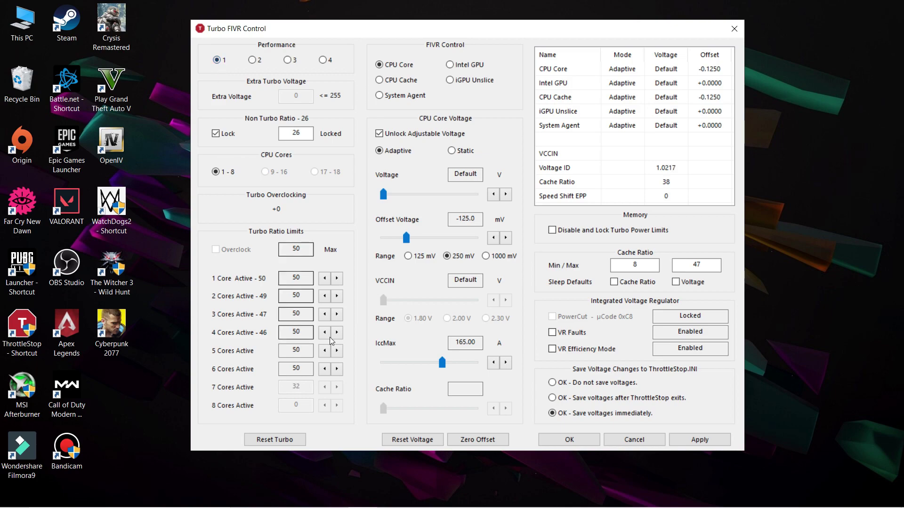
- Step the 1–6 core turbo ratio limits down to 41
{"action": "left_click", "coordinate": [324, 278]}
{"action": "left_click", "coordinate": [324, 278]}
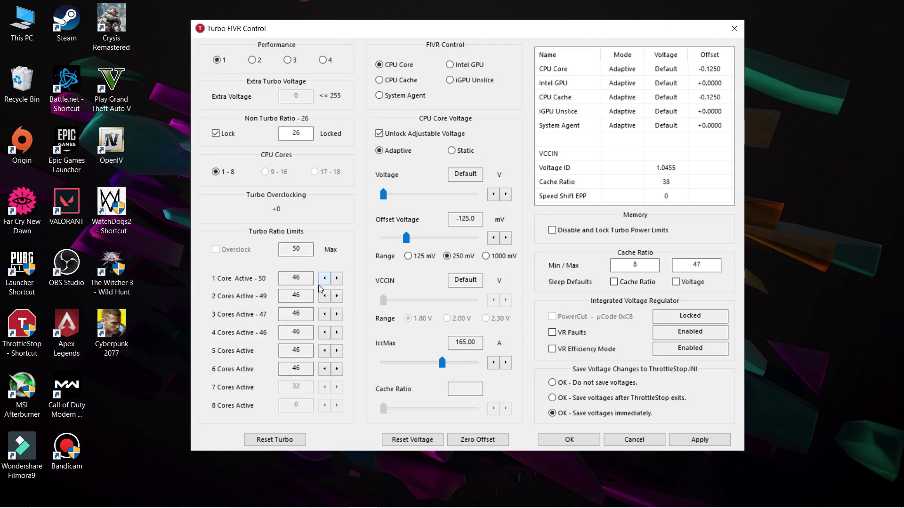
{"action": "left_click", "coordinate": [324, 278]}
{"action": "left_click", "coordinate": [324, 278]}
{"action": "left_click", "coordinate": [324, 278]}
{"action": "left_click", "coordinate": [324, 278]}
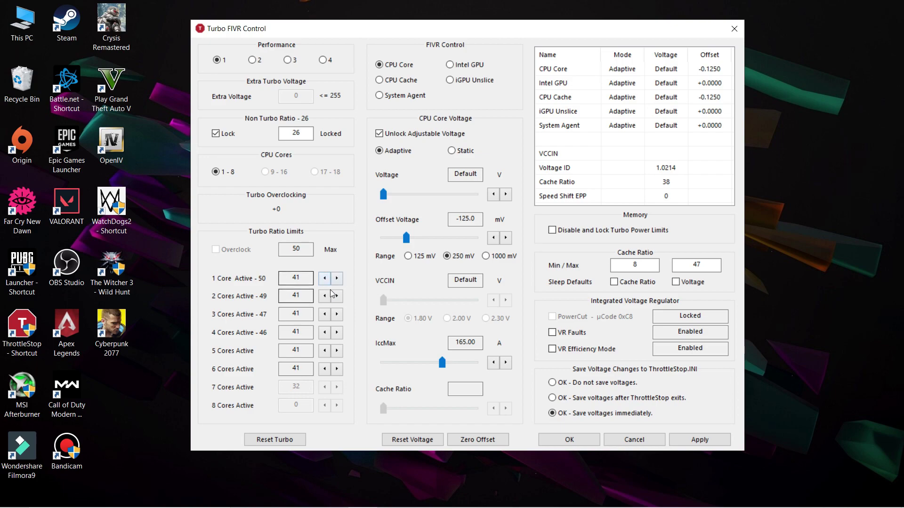
{"action": "left_click", "coordinate": [325, 278]}
{"action": "left_click", "coordinate": [507, 240]}
{"action": "left_click", "coordinate": [507, 240]}
{"action": "left_click", "coordinate": [507, 237]}
{"action": "left_click", "coordinate": [507, 238]}
{"action": "left_click", "coordinate": [507, 238]}
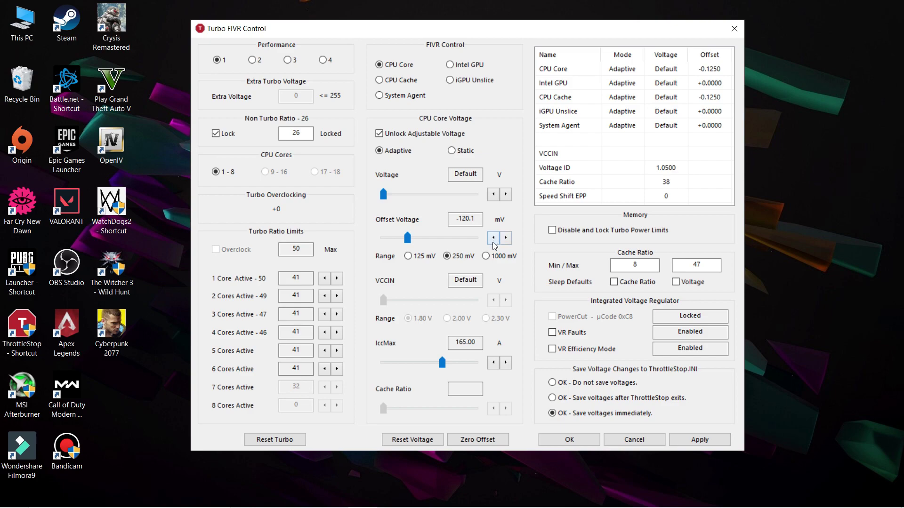
{"action": "left_click", "coordinate": [493, 241]}
{"action": "left_click", "coordinate": [492, 240]}
{"action": "left_click", "coordinate": [492, 240]}
{"action": "left_click", "coordinate": [493, 240]}
{"action": "left_click", "coordinate": [493, 240]}
{"action": "left_click", "coordinate": [389, 80]}
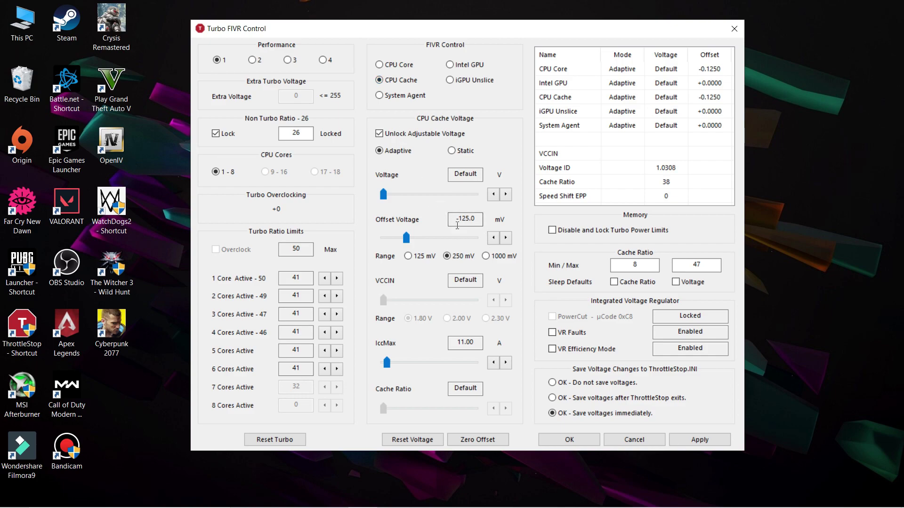
{"action": "left_click", "coordinate": [451, 64]}
{"action": "left_click", "coordinate": [450, 80]}
{"action": "left_click", "coordinate": [451, 65]}
{"action": "left_click", "coordinate": [450, 80]}
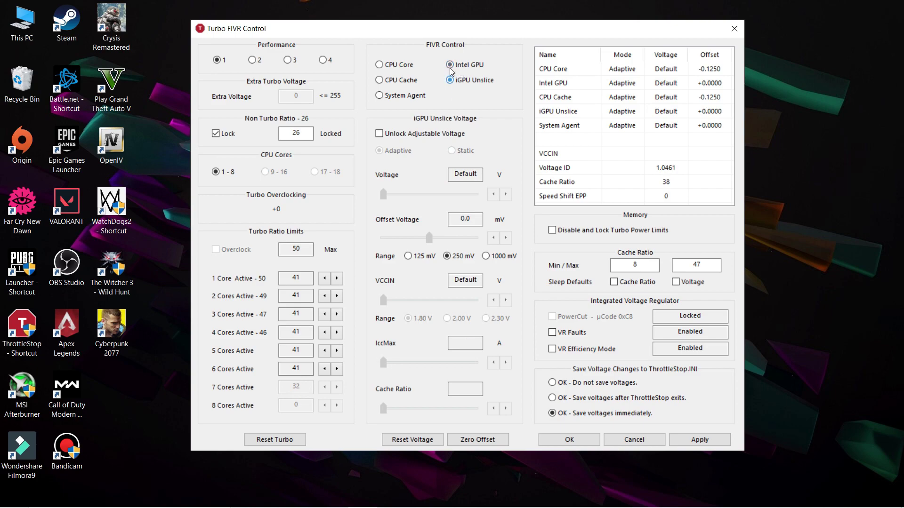
{"action": "left_click", "coordinate": [380, 65]}
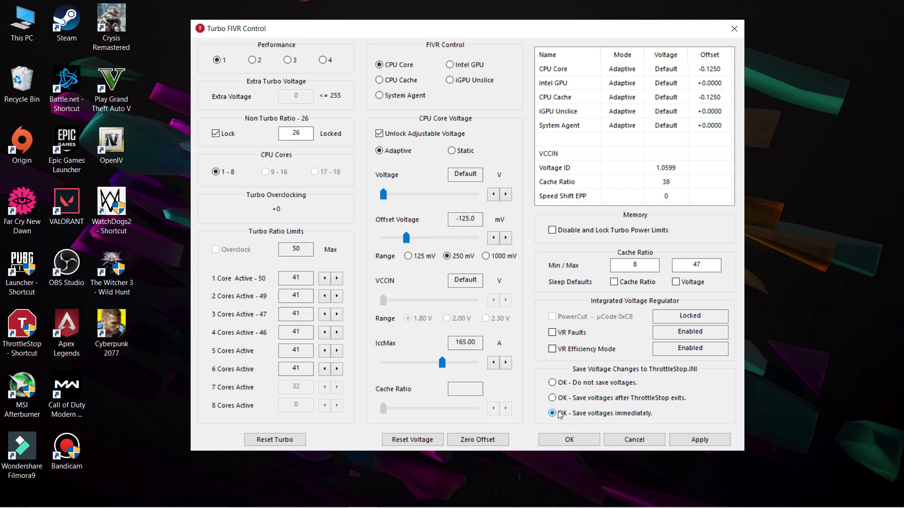
- Apply the 41 turbo ratios and voltage offsets, then return to the monitoring window near 4071 MHz
{"action": "left_click", "coordinate": [693, 441]}
{"action": "left_click", "coordinate": [571, 440]}
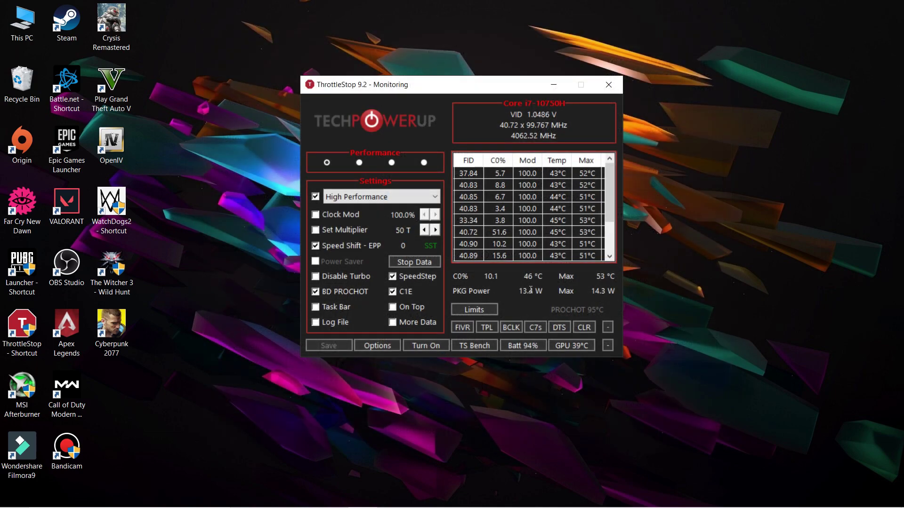
{"action": "left_click_drag", "start_coordinate": [473, 99], "coordinate": [459, 106]}
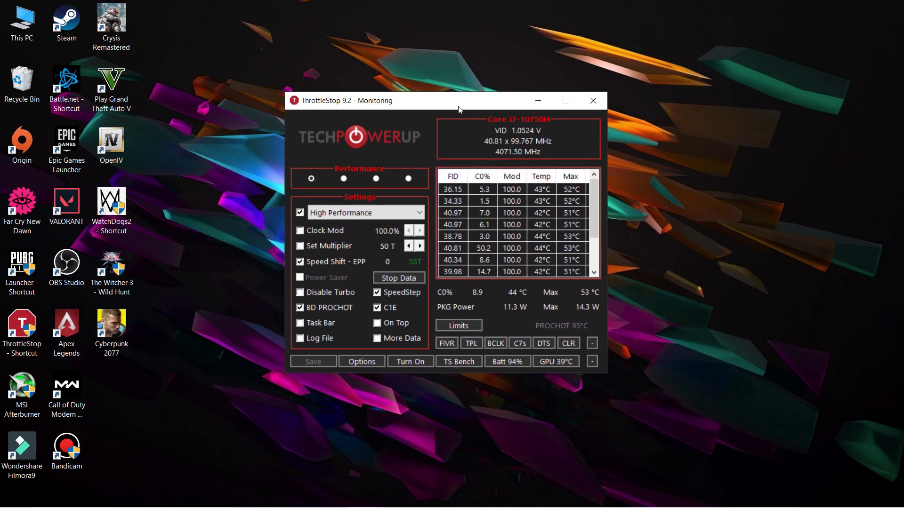